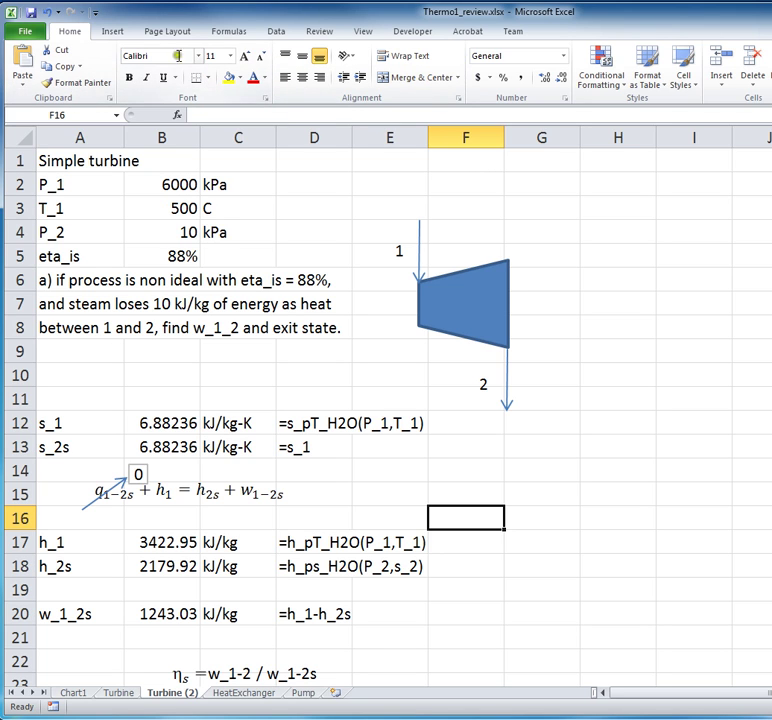
Step: Draw an arrow from the turbine toward the lower left and make its line red
click(118, 33)
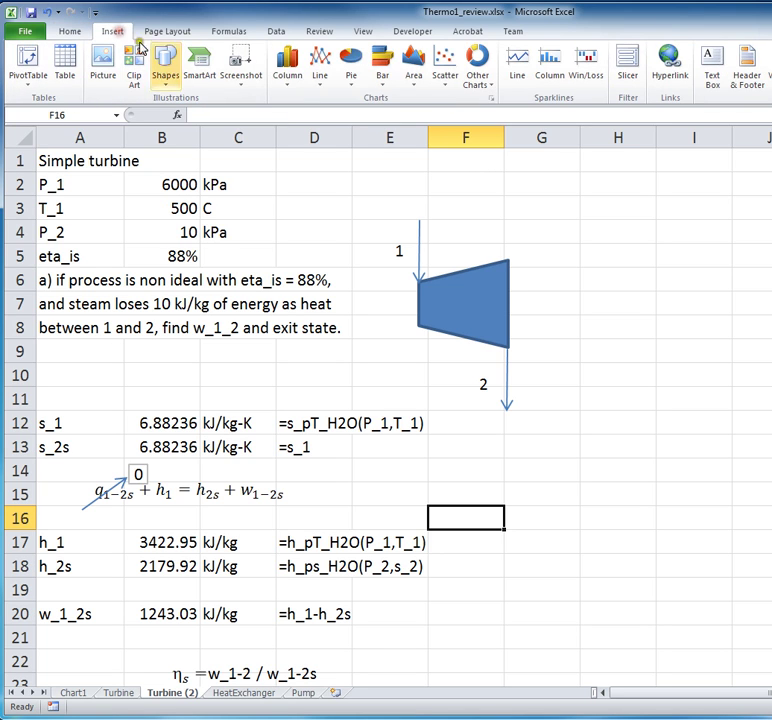
click(168, 90)
click(195, 115)
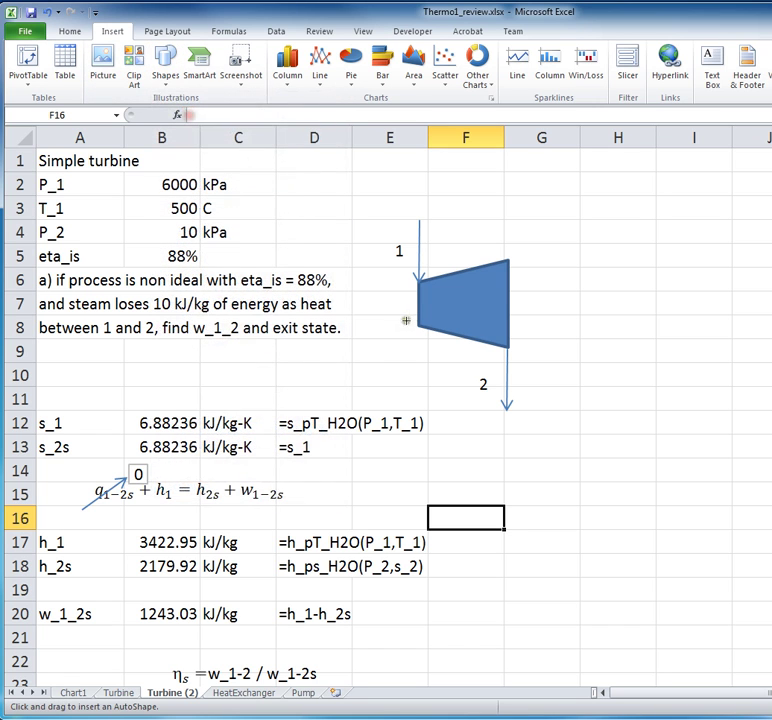
mouse_move(462, 313)
mouse_down()
mouse_move(393, 350)
mouse_move(388, 357)
mouse_move(399, 363)
mouse_up()
right_click(406, 352)
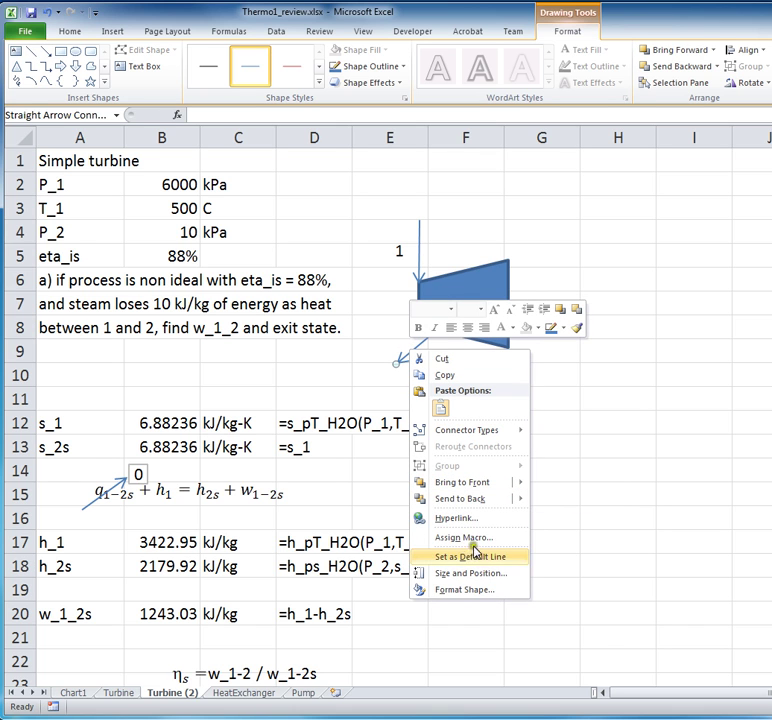
click(482, 590)
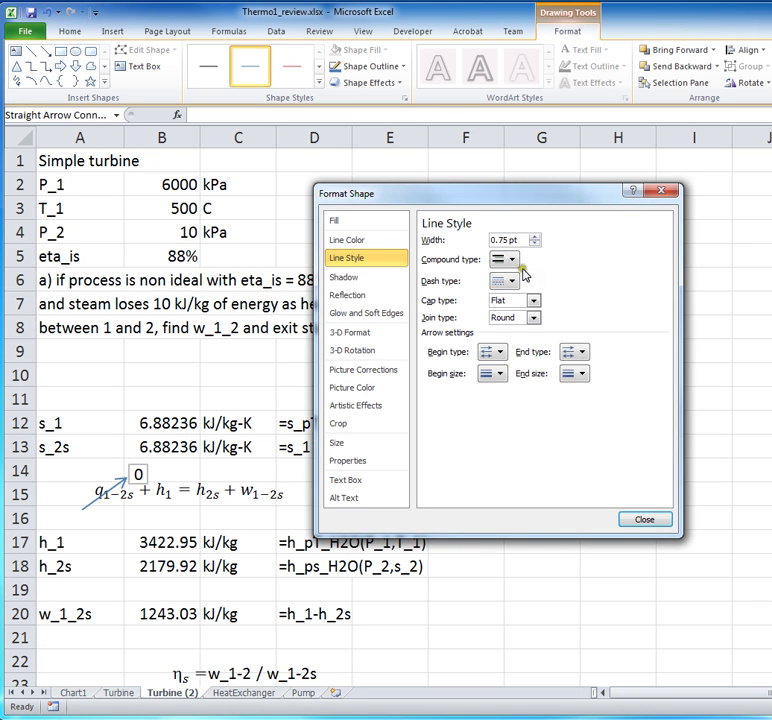
click(382, 242)
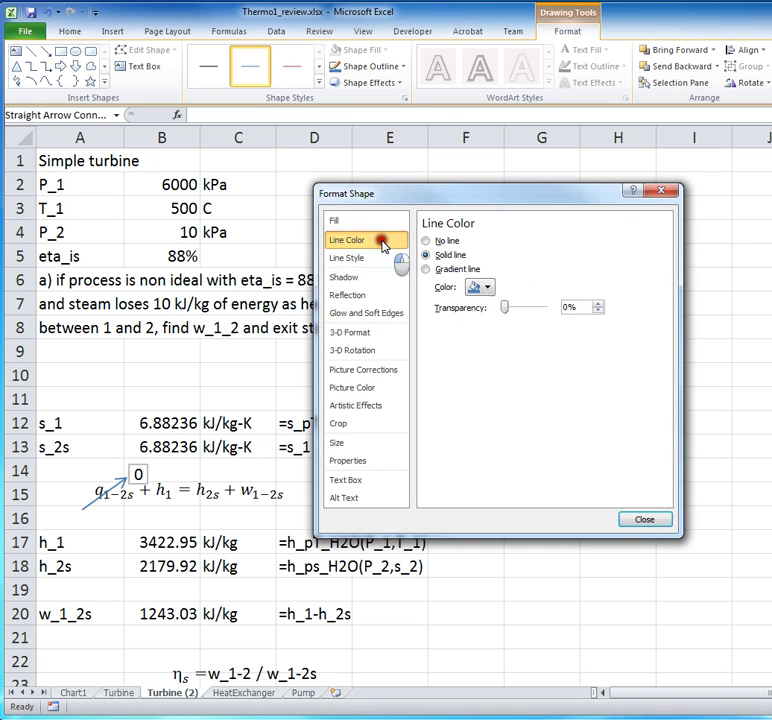
click(484, 288)
click(488, 399)
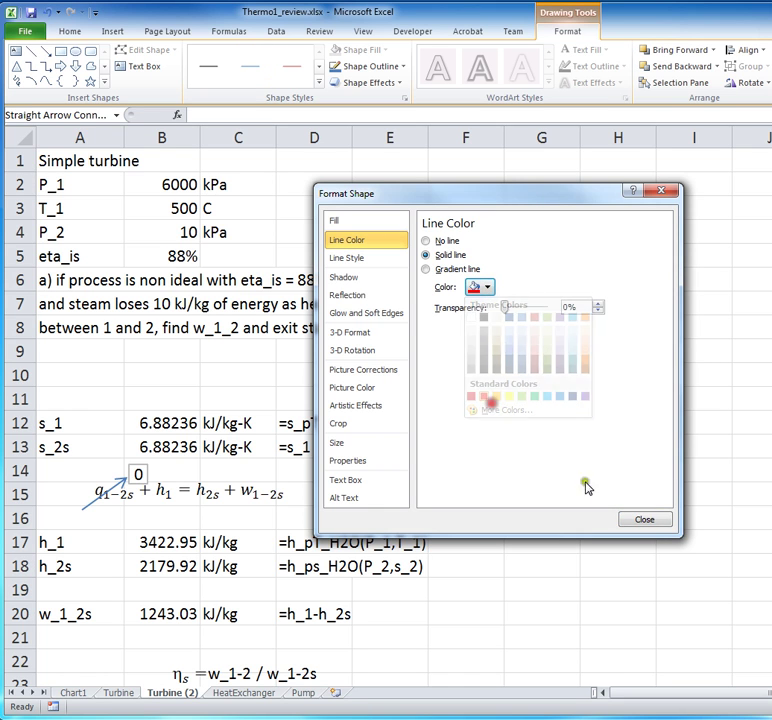
click(643, 522)
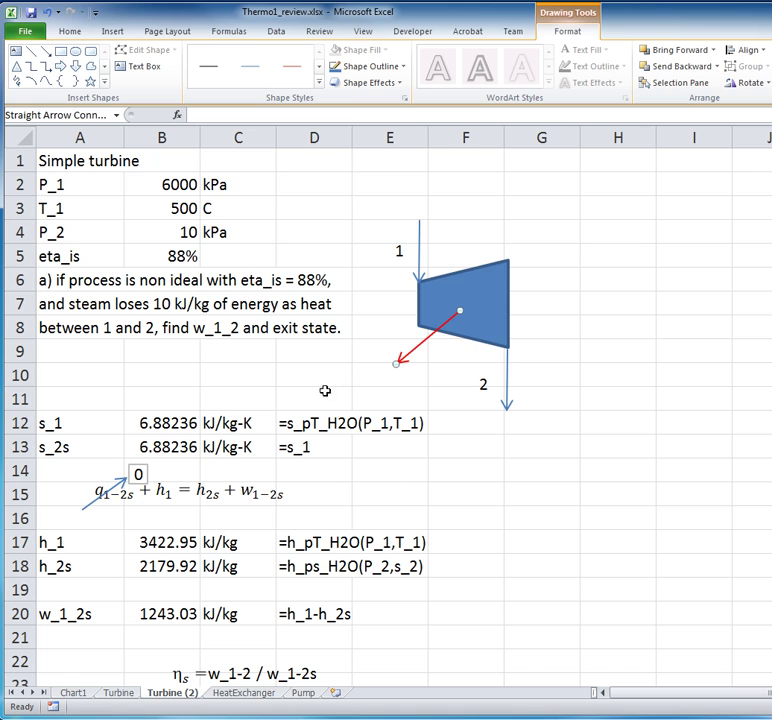
Step: Add a q_1_2 text box, widen it to one line, and place it beside the arrow's tip
click(124, 67)
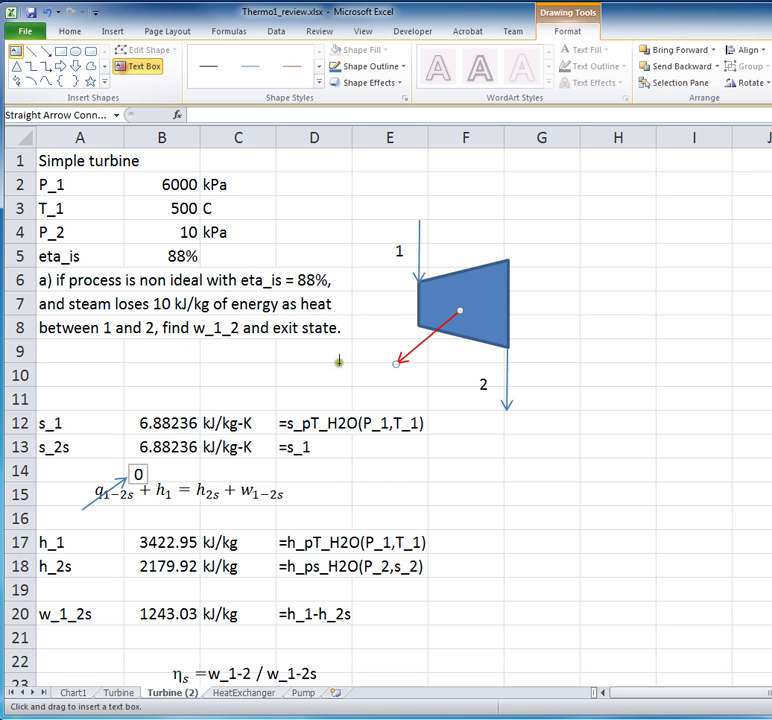
drag(347, 354, 390, 398)
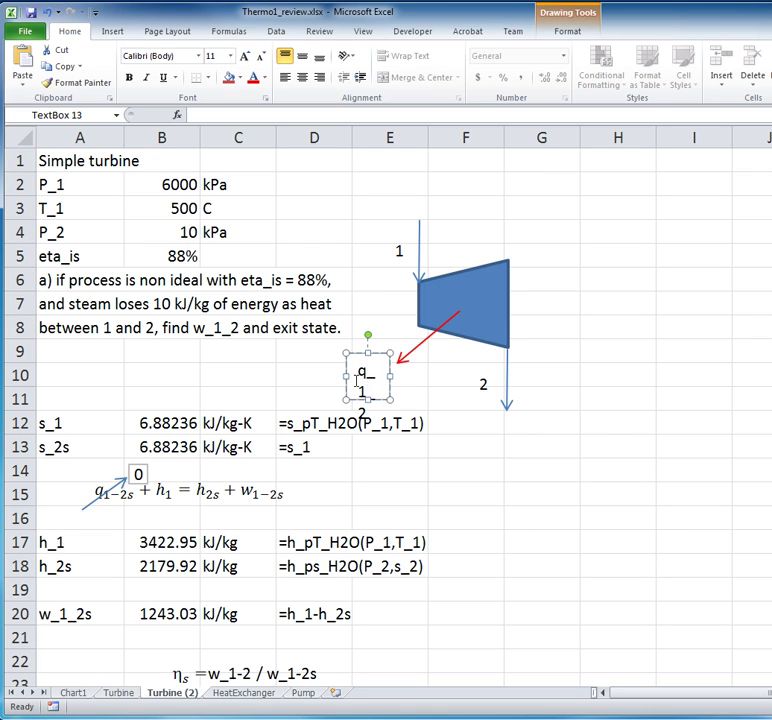
drag(390, 376, 414, 416)
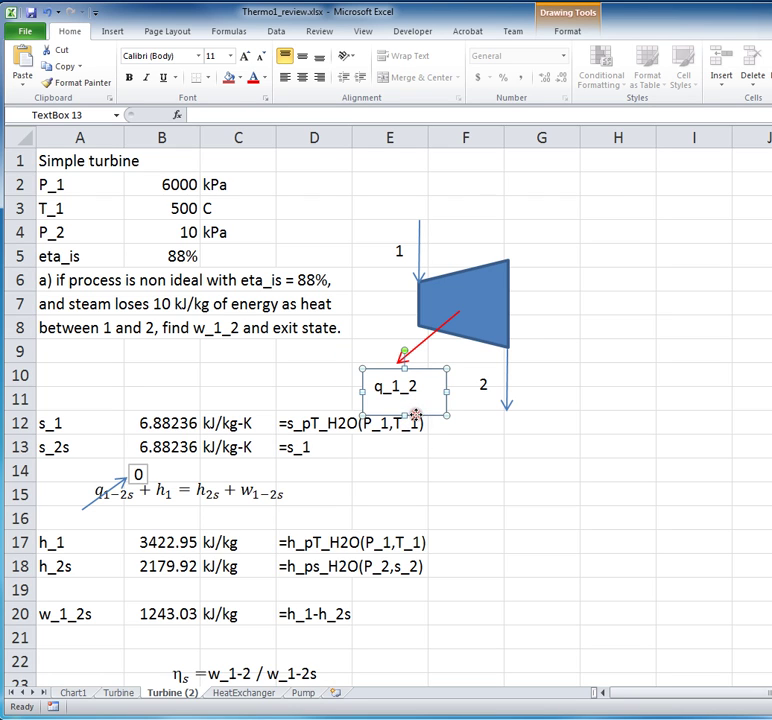
drag(428, 372, 399, 347)
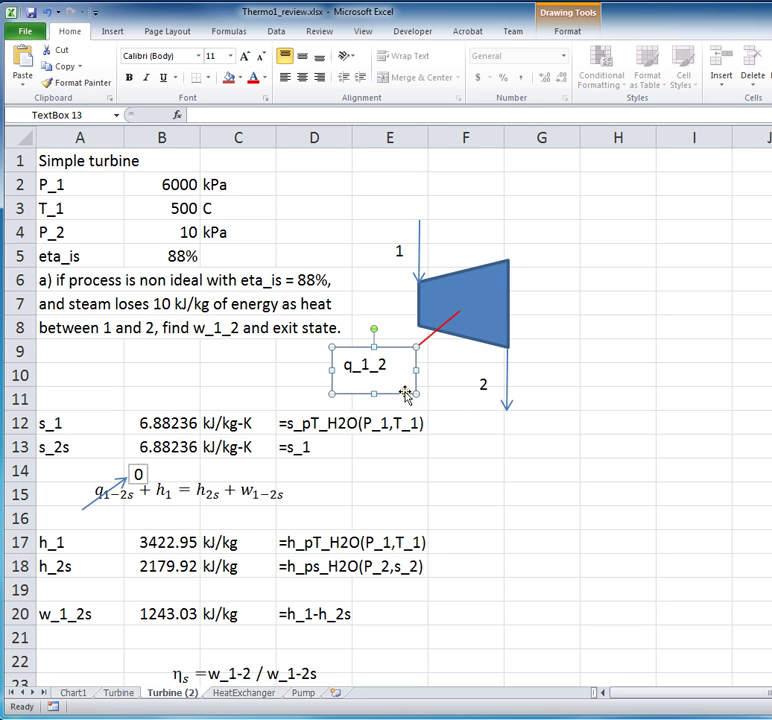
right_click(406, 395)
Step: Send the q_1_2 label to the back so the red arrow shows in full
mouse_move(473, 545)
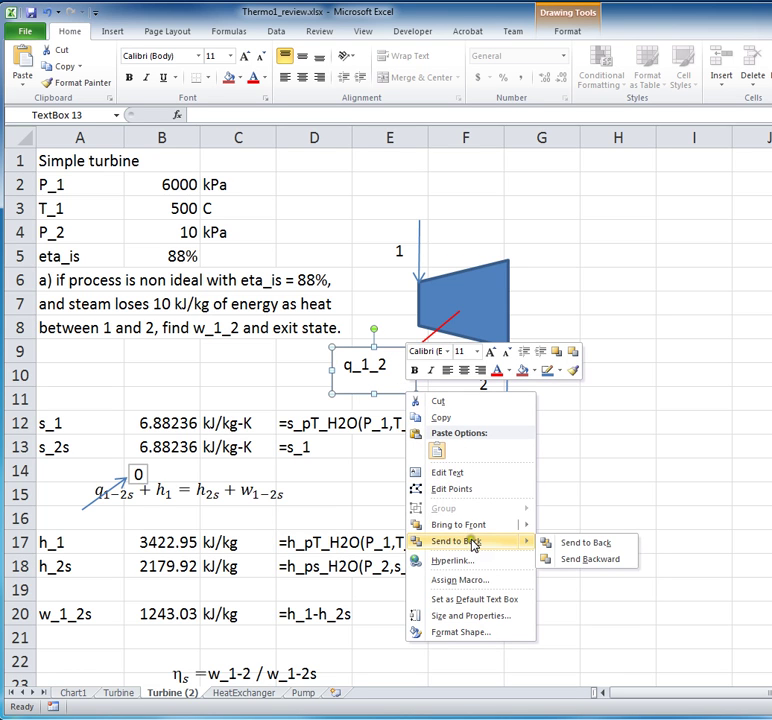
click(550, 542)
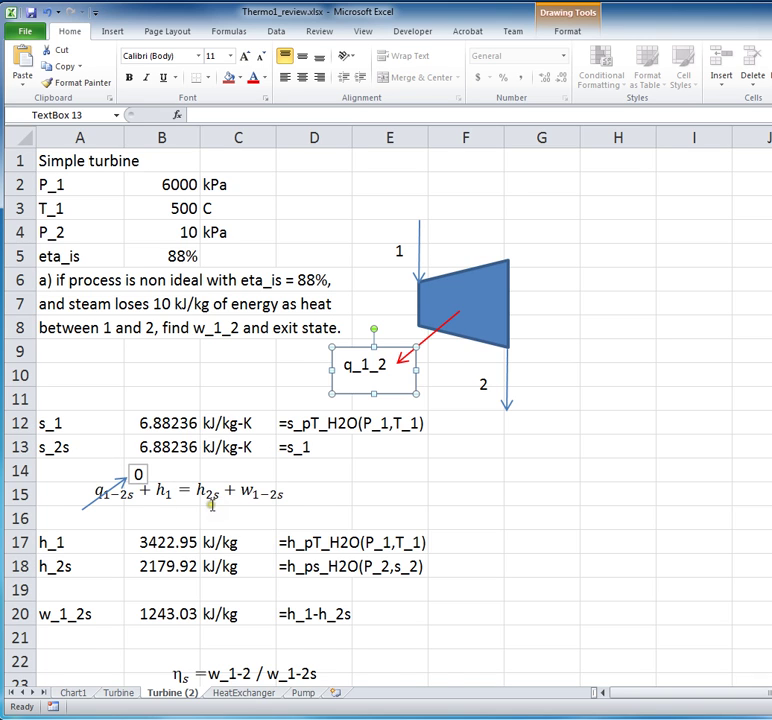
Step: Scroll down to rows 7–28 to show the w_1_2 result of 1093.87 kJ/kg
scroll(212, 505, down, 1)
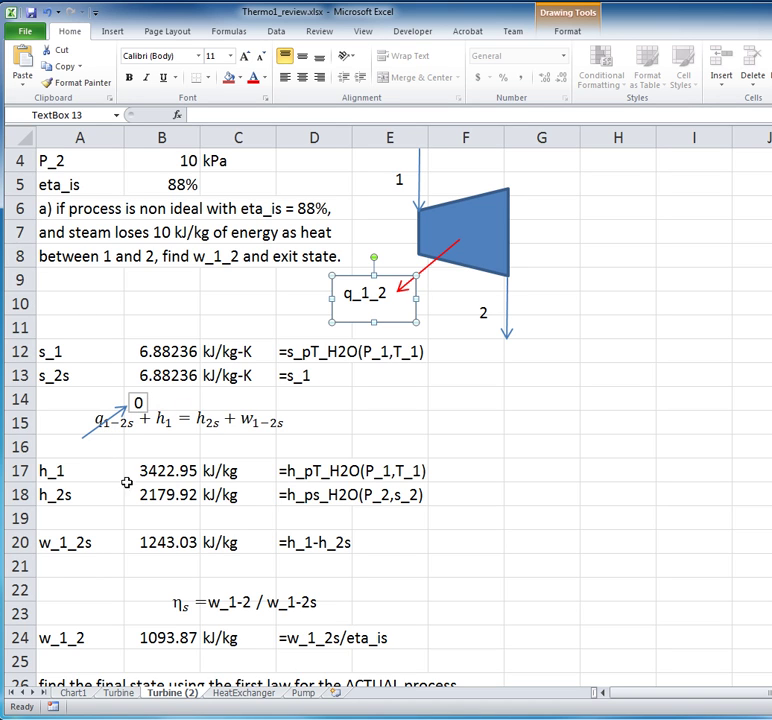
scroll(152, 520, down, 1)
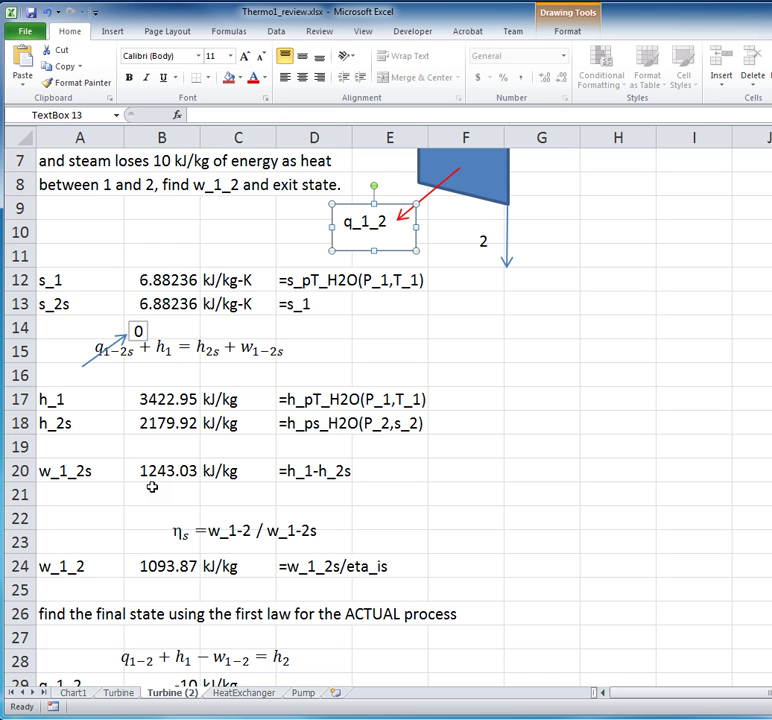
Step: Move the ηs = w_1-2 / w_1-2s equation box up and left into row 22
click(217, 534)
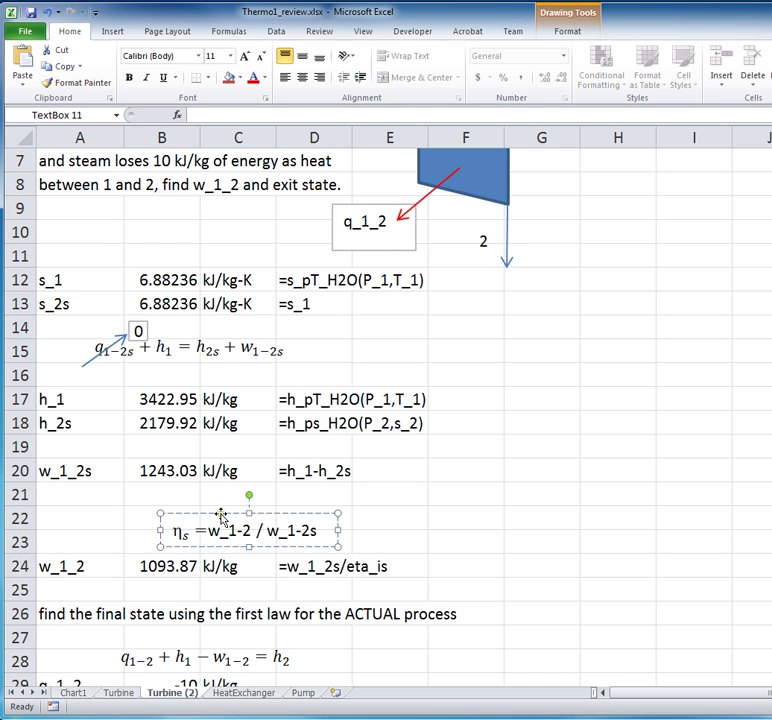
drag(221, 516, 200, 521)
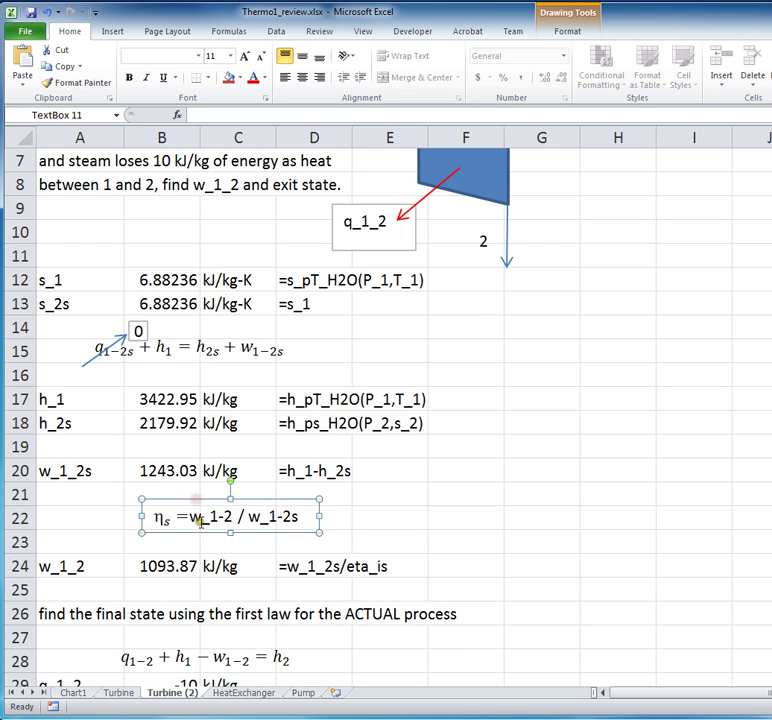
Step: Change the D24 formula note from division to multiplication so it reads =w_1_2s*eta_is
click(305, 567)
double_click(305, 567)
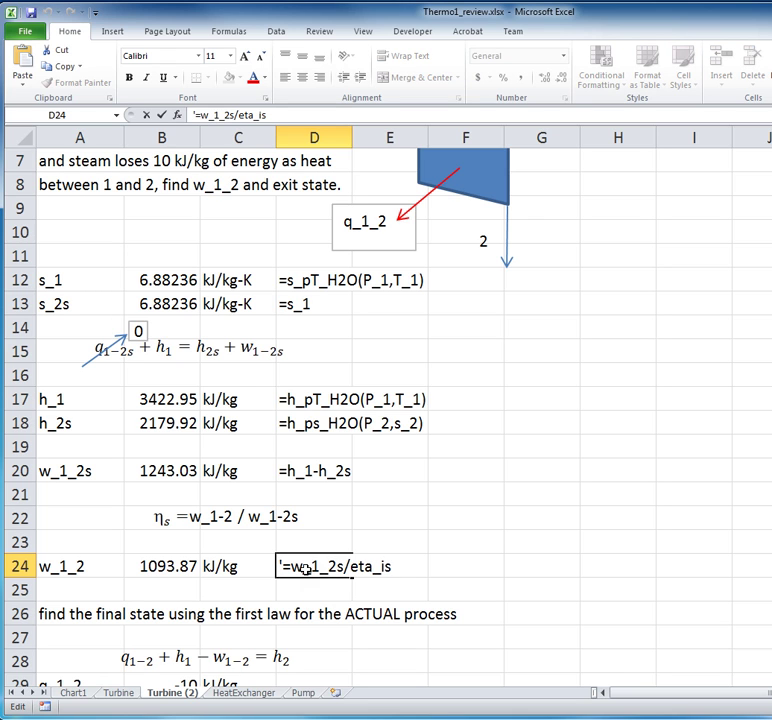
key(BackSpace)
text(*)
key(Return)
Step: Check B24's formula and leave it unchanged at 1093.87 kJ/kg
key(Up)
key(Left)
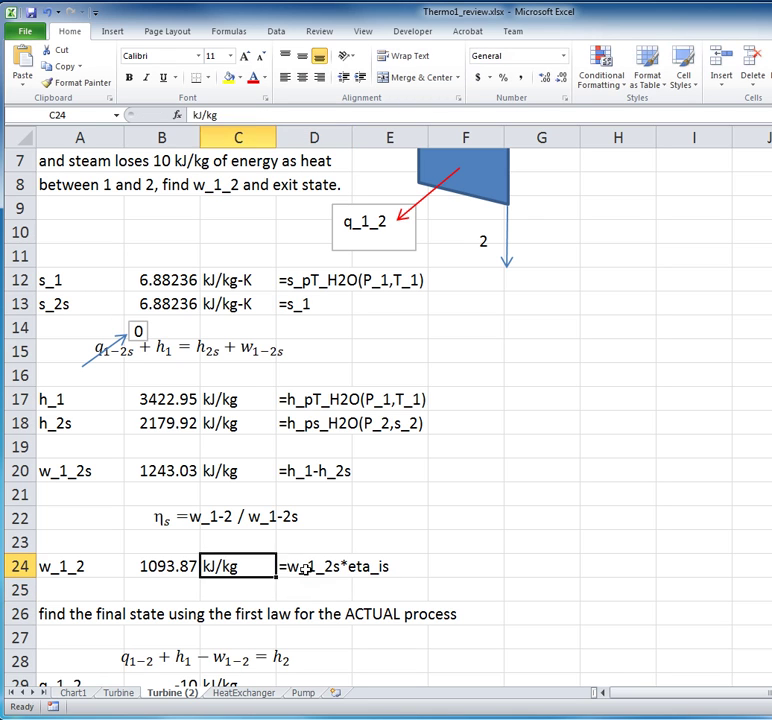
key(Left)
key(F2)
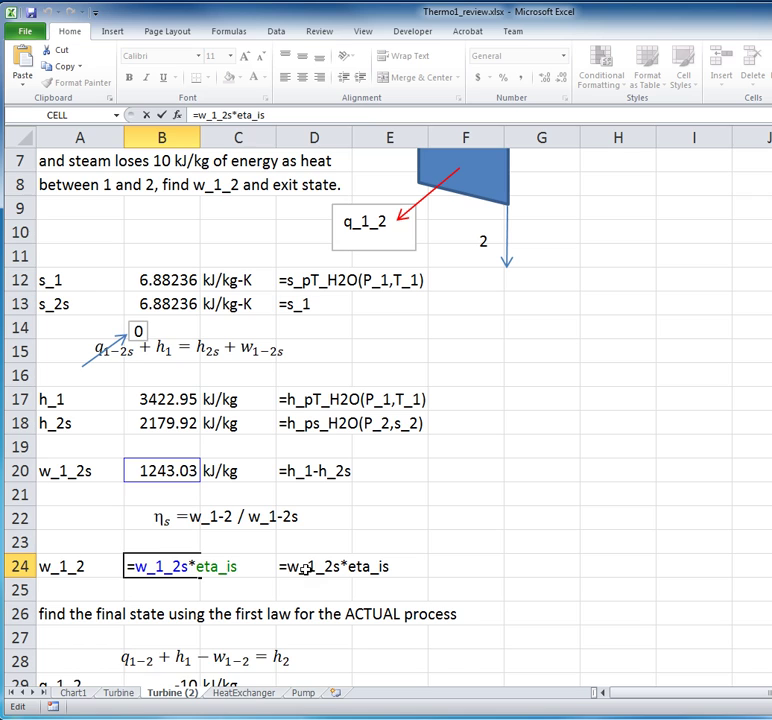
key(Return)
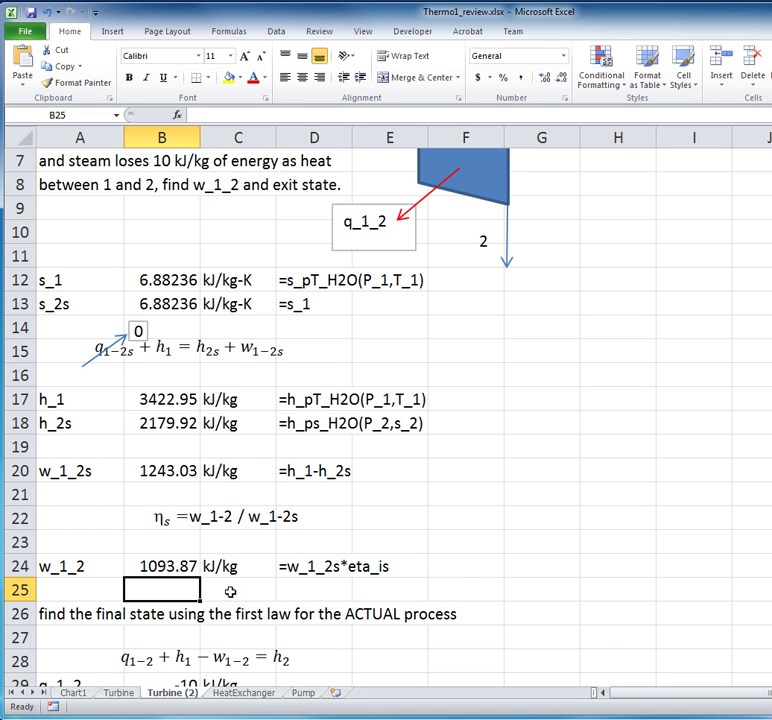
Step: Scroll to rows 19–41 and select the first-law equation box in row 28
scroll(231, 639, down, 3)
scroll(231, 591, down, 1)
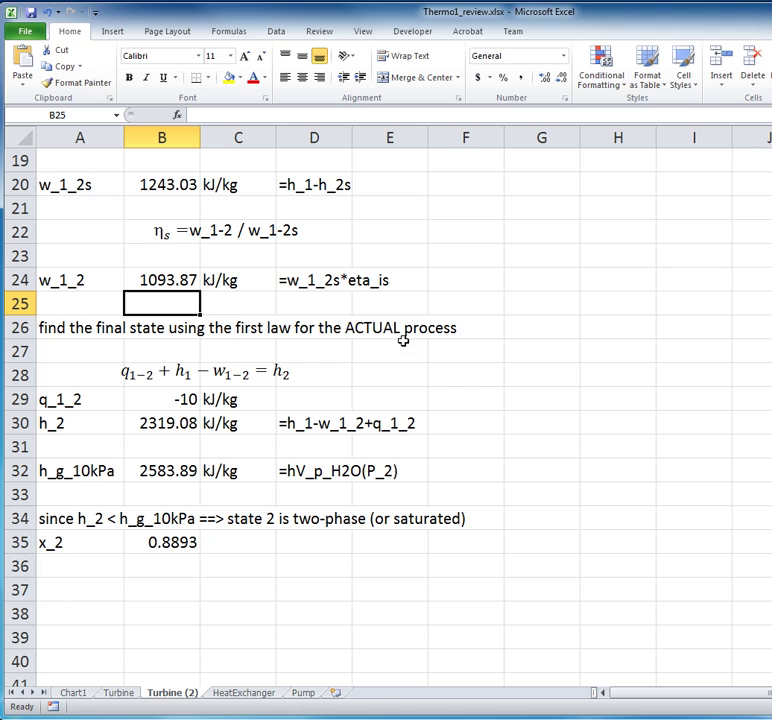
click(143, 381)
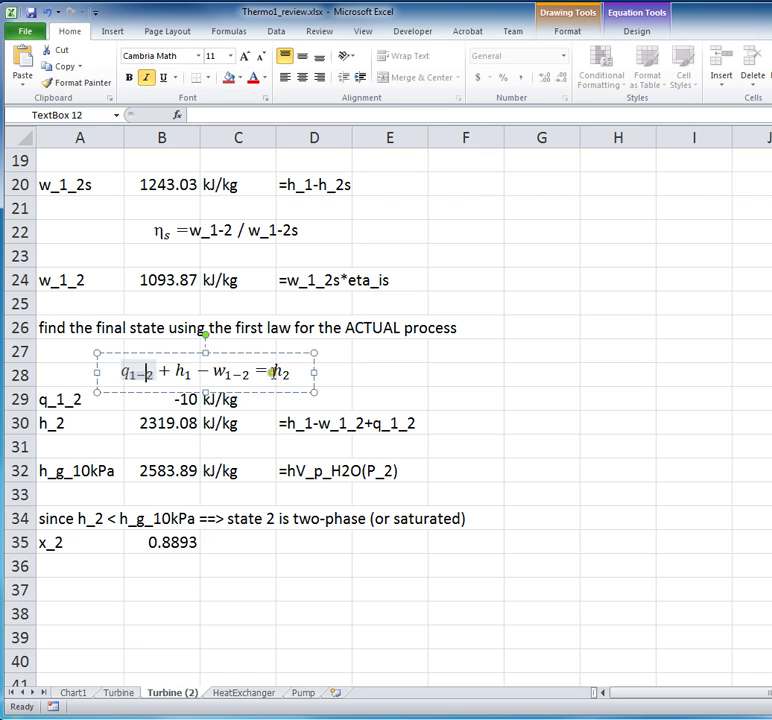
drag(272, 372, 293, 372)
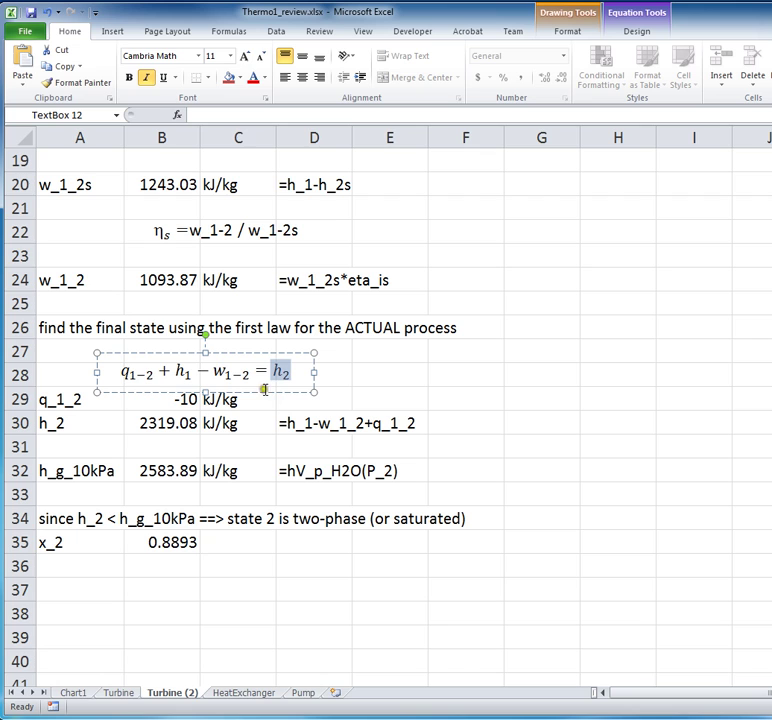
drag(123, 370, 154, 370)
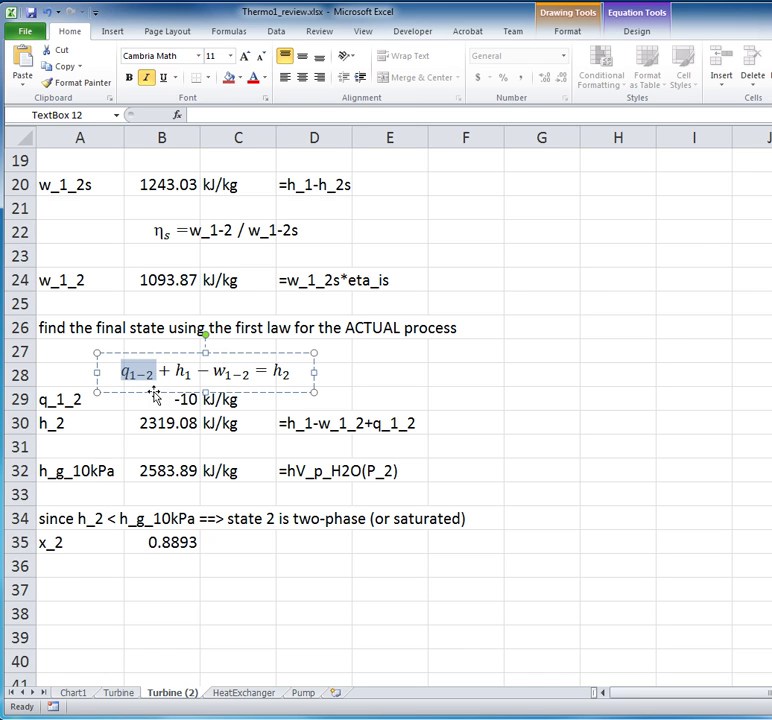
drag(176, 371, 252, 372)
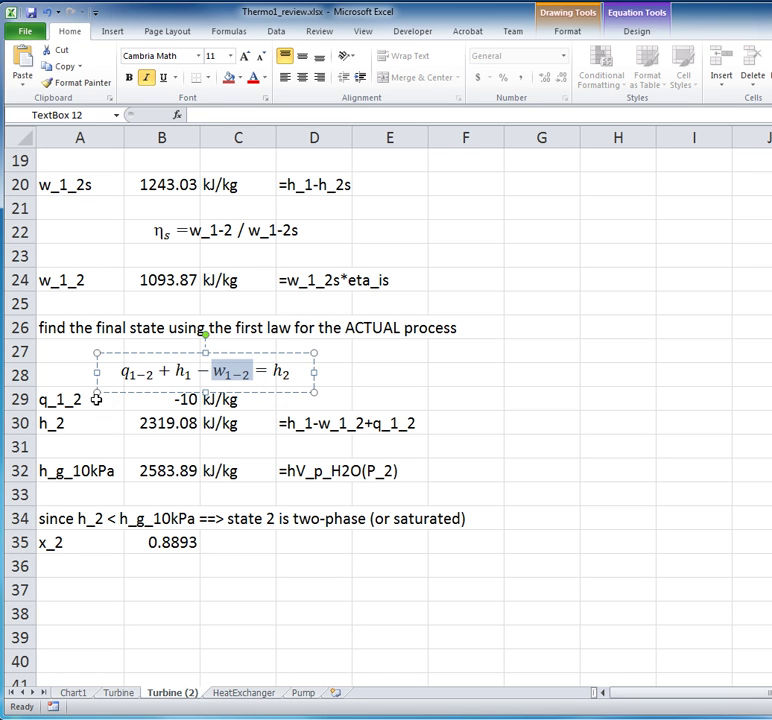
mouse_move(96, 399)
mouse_down()
mouse_move(83, 400)
mouse_move(203, 419)
mouse_move(224, 400)
mouse_up()
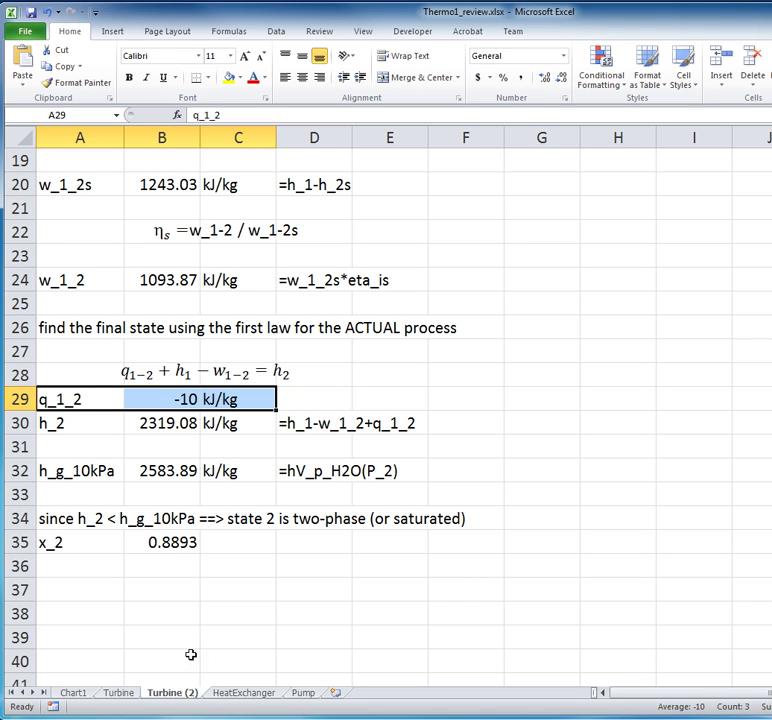
Step: Inspect the h_2 formula in B30, keep it at 2319.08, then switch to the Chart1 sheet
click(180, 428)
double_click(180, 428)
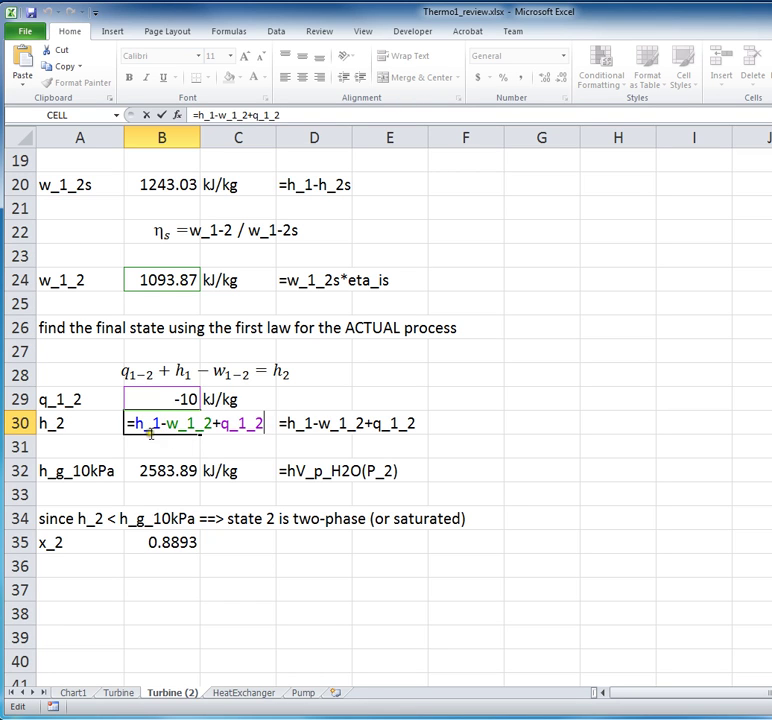
key(Return)
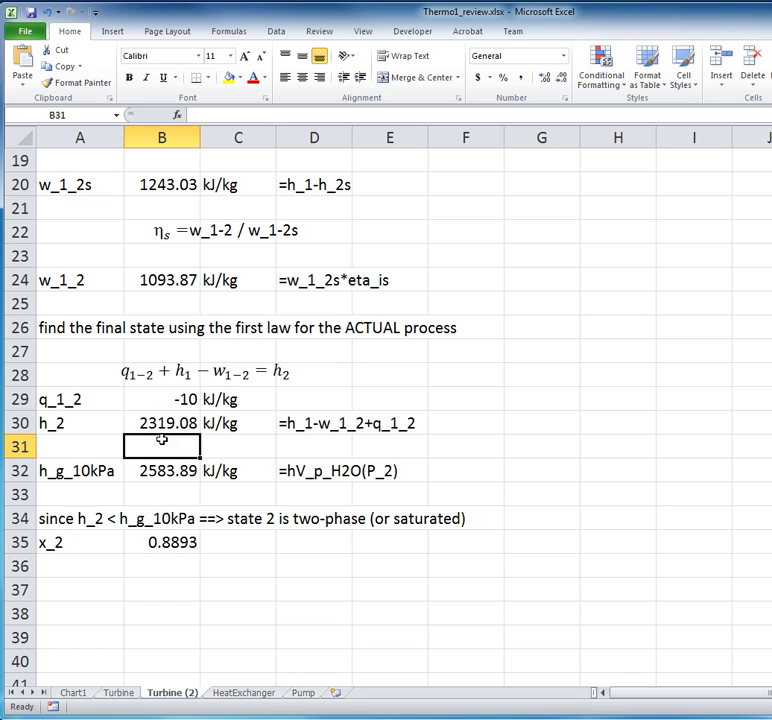
click(76, 694)
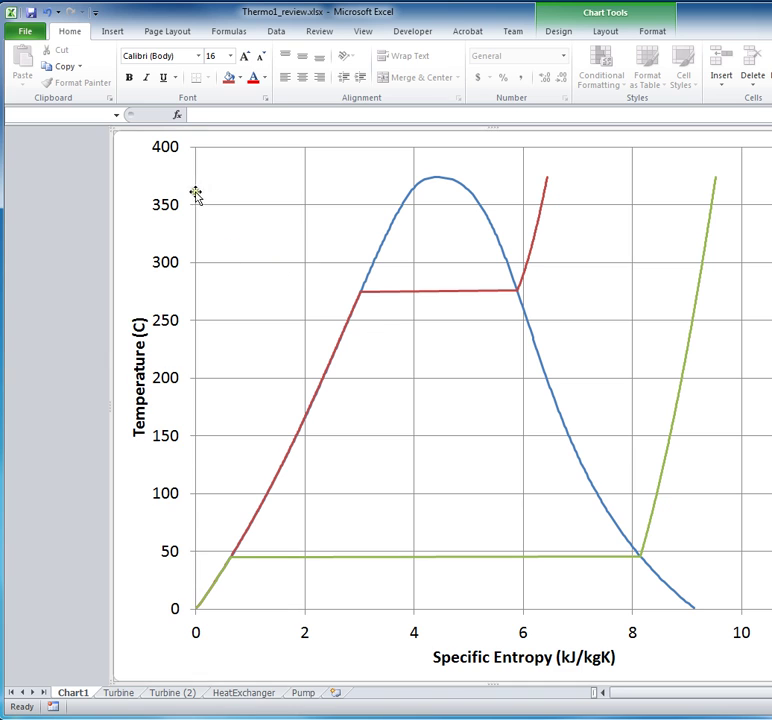
click(116, 136)
mouse_move(359, 300)
click(117, 33)
click(170, 80)
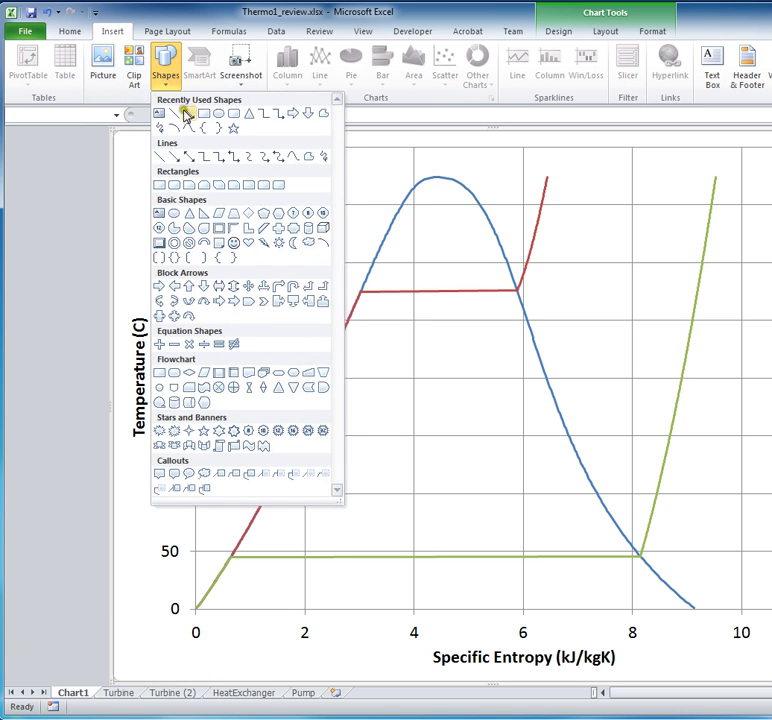
click(187, 114)
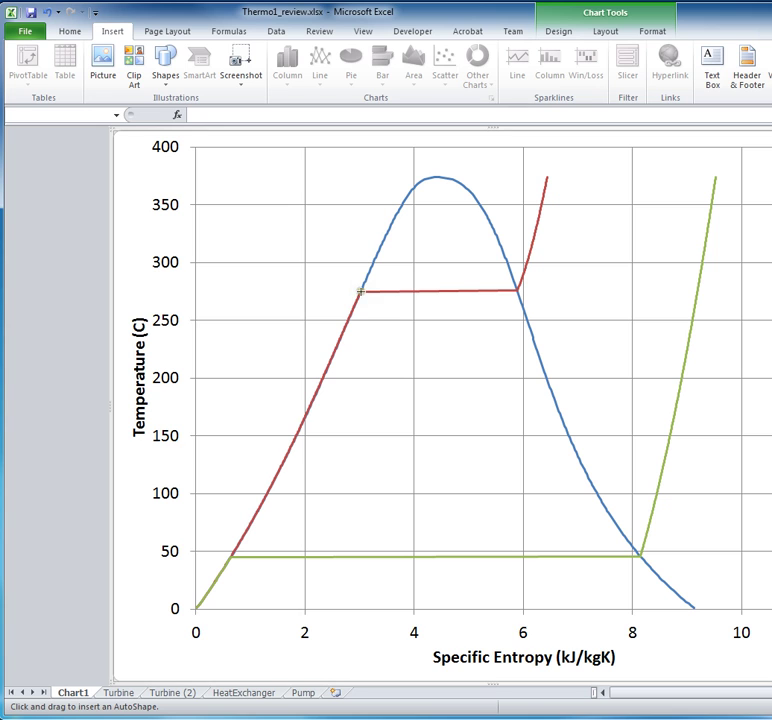
mouse_move(360, 291)
mouse_down()
mouse_move(324, 313)
mouse_move(272, 403)
mouse_move(283, 440)
mouse_up()
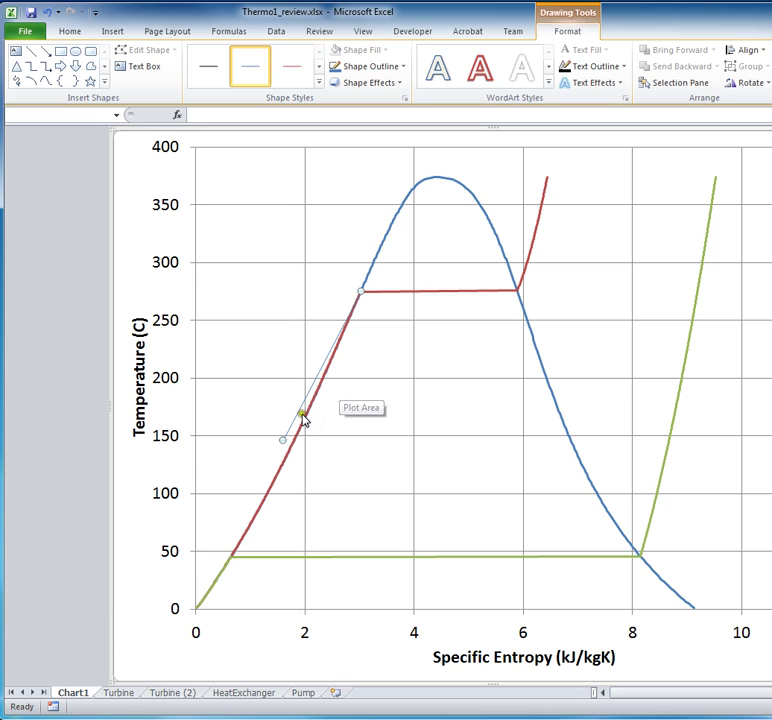
key(Delete)
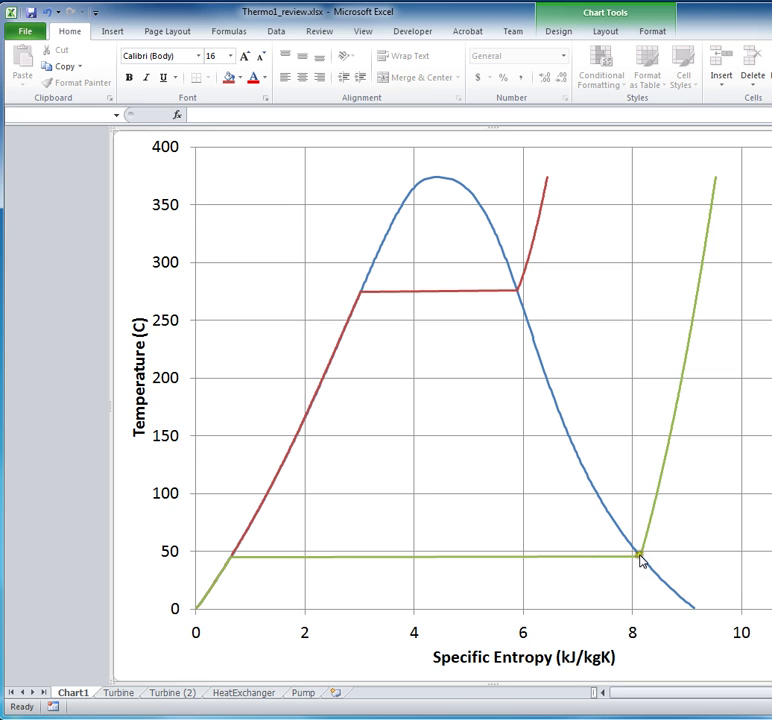
Step: Read the green–blue curve junction's data label, about 8.15 kJ/kgK and 45.9 °C
mouse_move(641, 560)
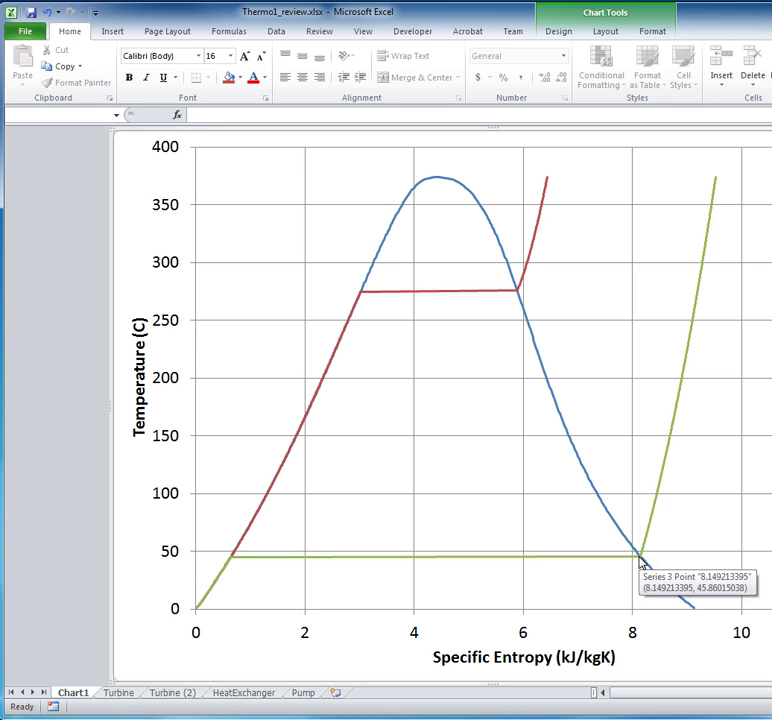
click(184, 695)
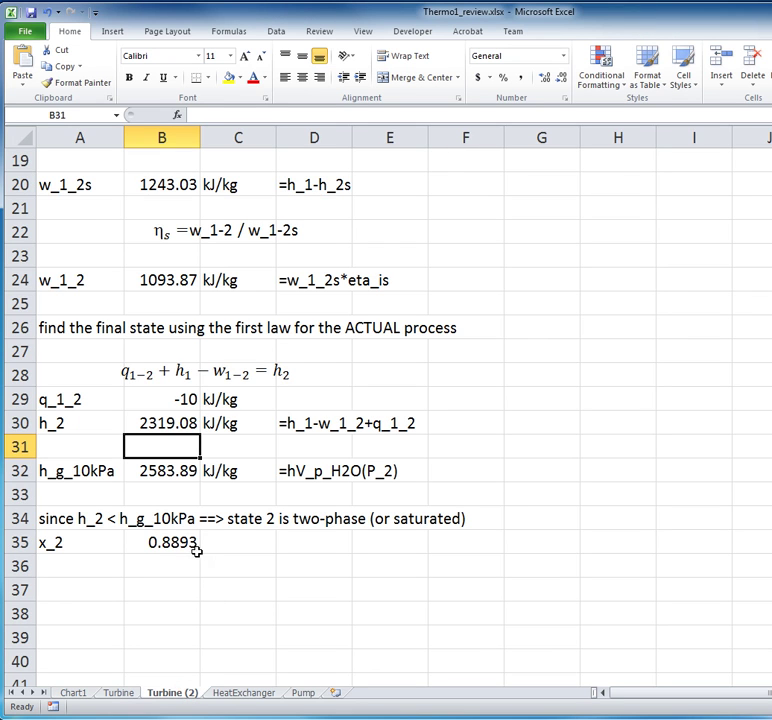
click(162, 474)
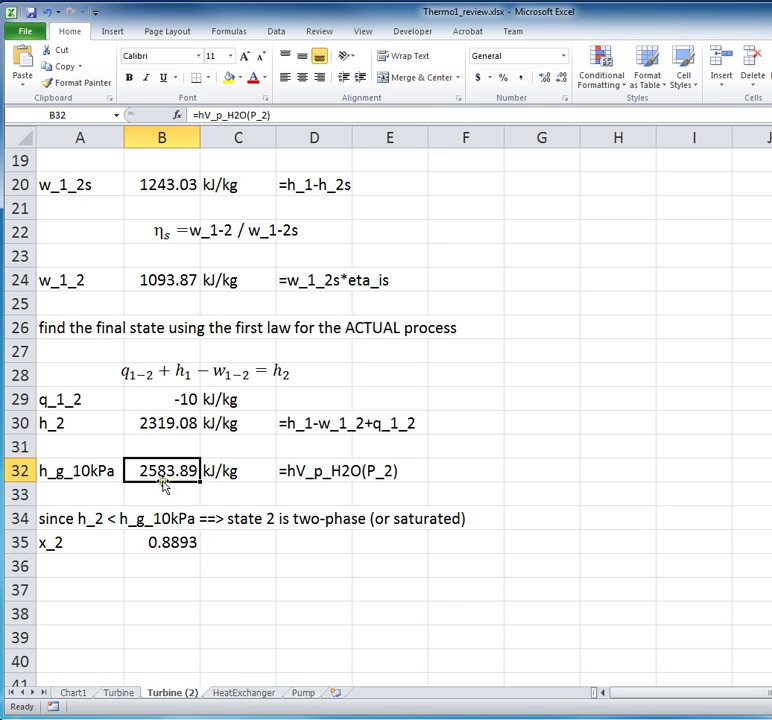
click(168, 425)
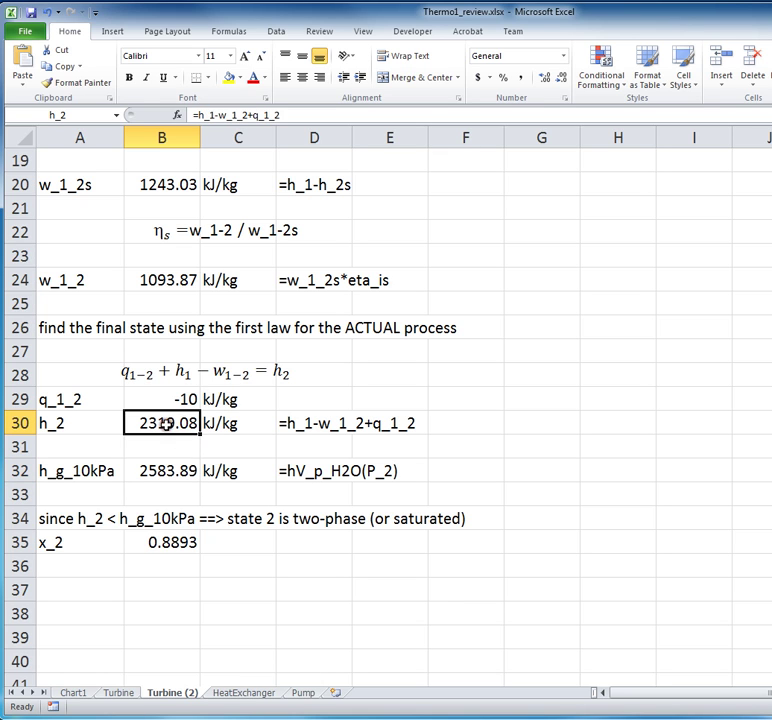
Step: Copy B35's formula =x_ph_H2O(P_2,h_2) as text into D35, then scroll back up
click(174, 545)
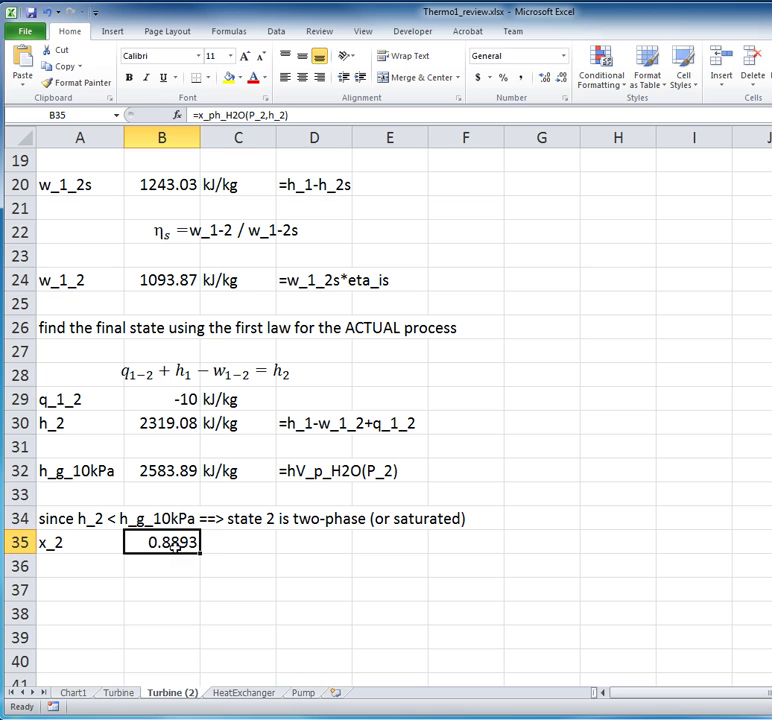
double_click(174, 545)
triple_click(174, 545)
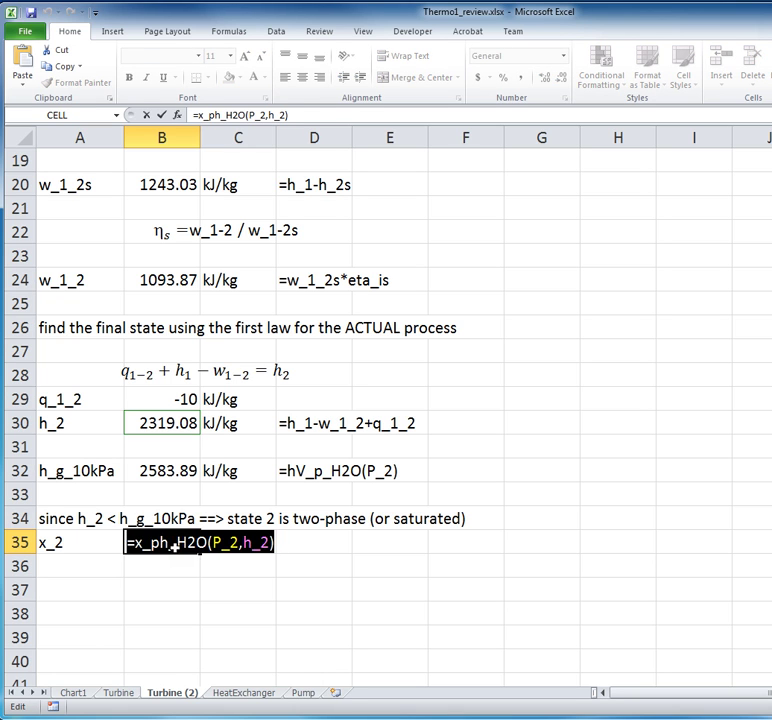
key(ctrl+c)
key(Escape)
key(Right)
key(Right)
text(')
key(ctrl+v)
key(Return)
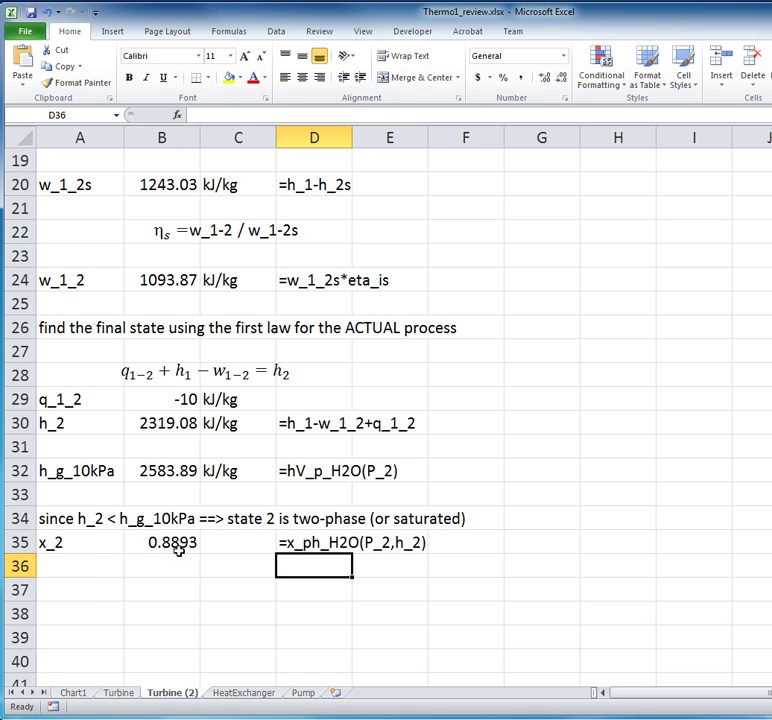
click(172, 542)
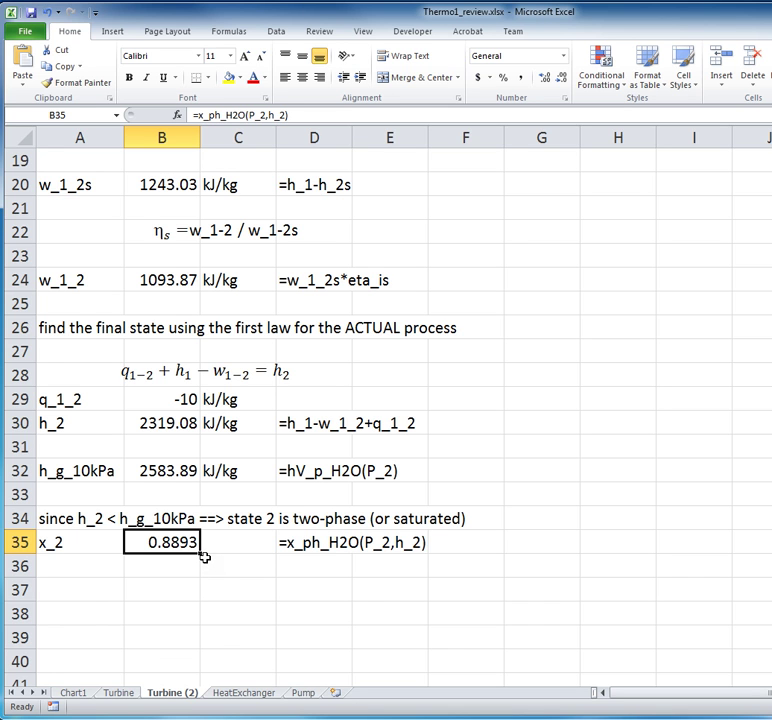
scroll(203, 557, up, 6)
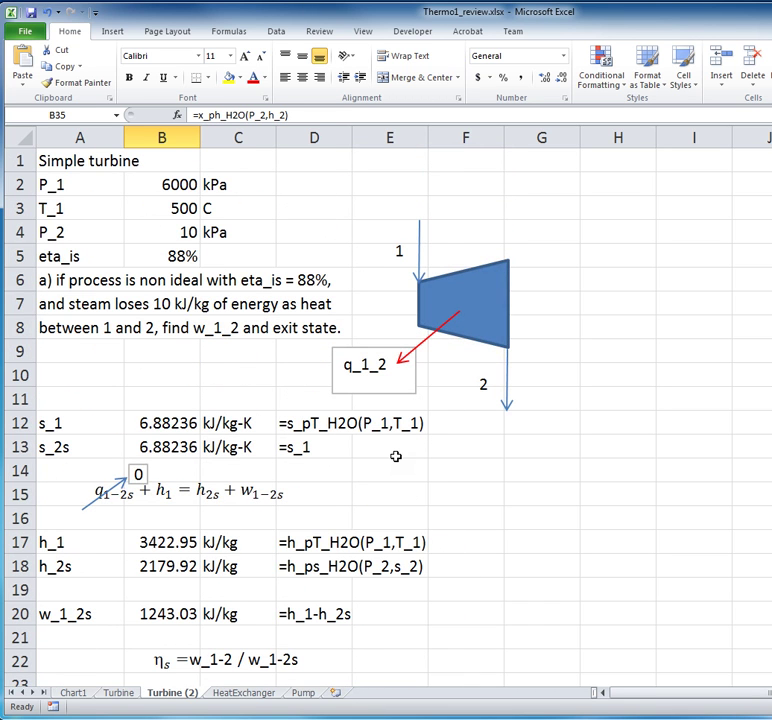